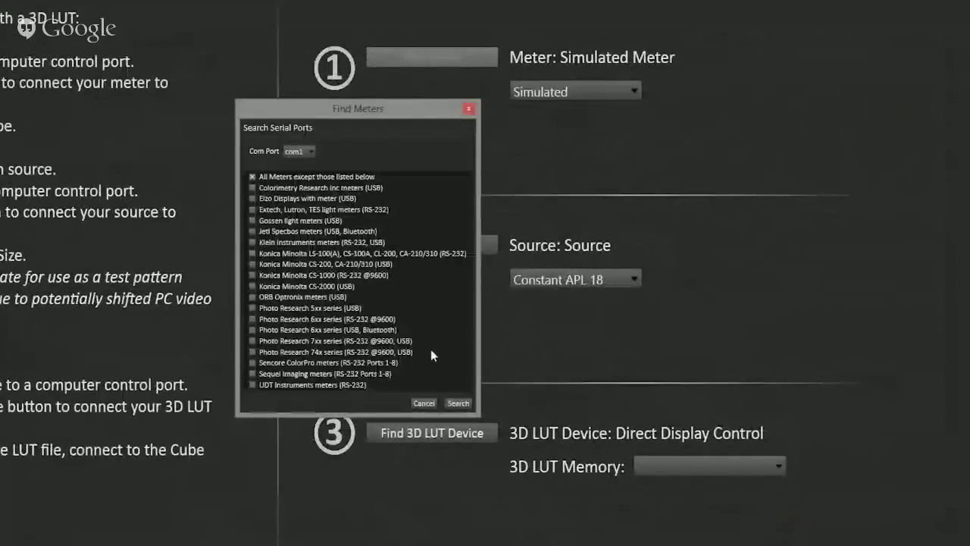
Step: Search for the connected meter with the all-meters option and set its target display type to LCD (LED Blue Green DCI/P3 Gamut)
click(455, 404)
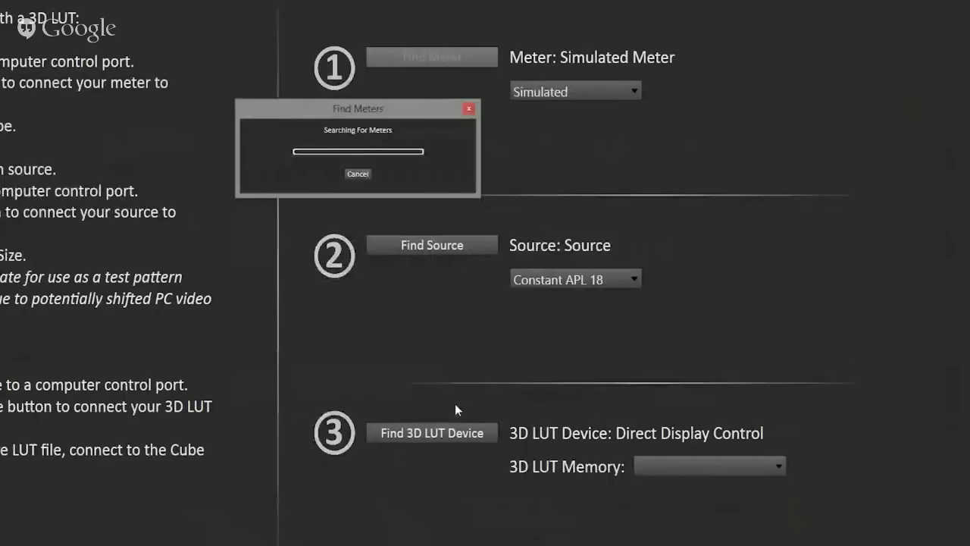
click(569, 92)
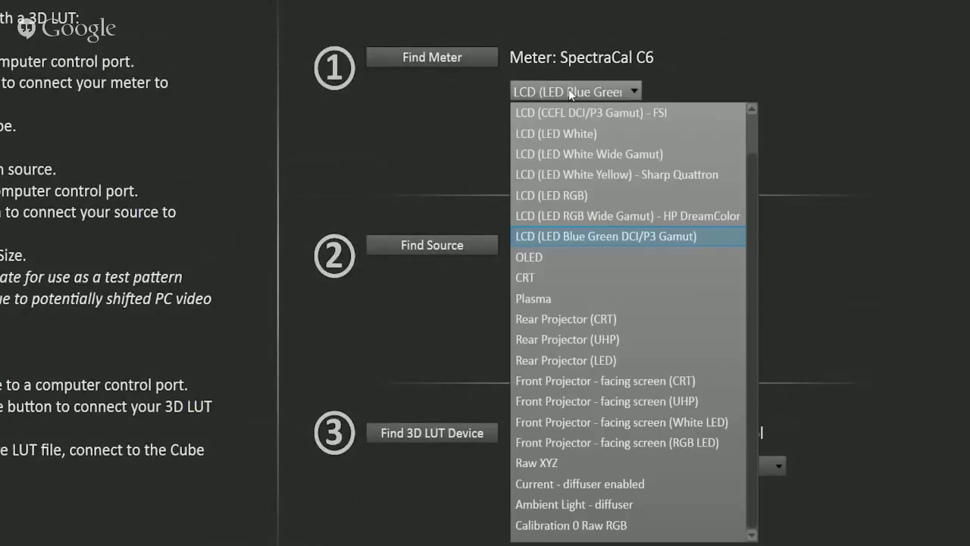
click(555, 238)
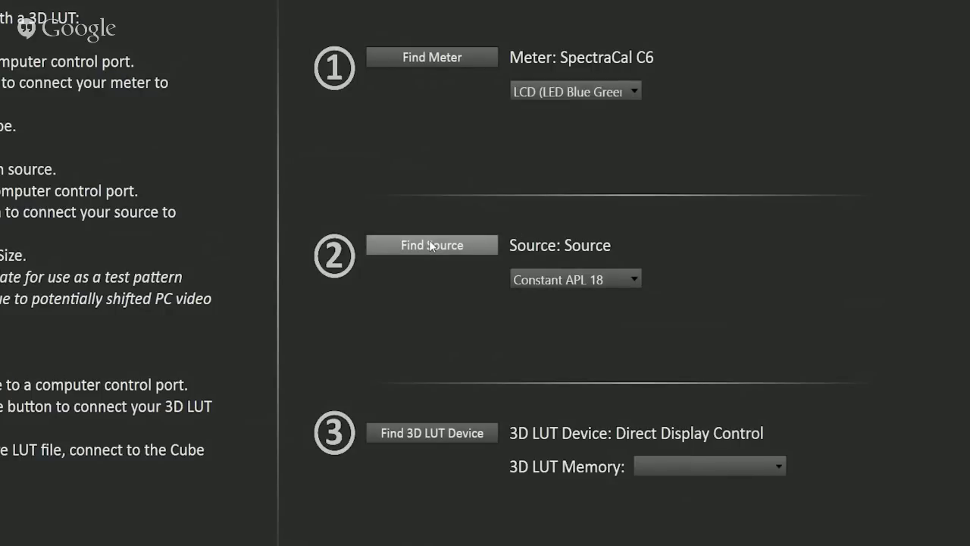
Step: Connect the Eizo - ColorEdge monitors (USB) model as the test pattern source
click(430, 245)
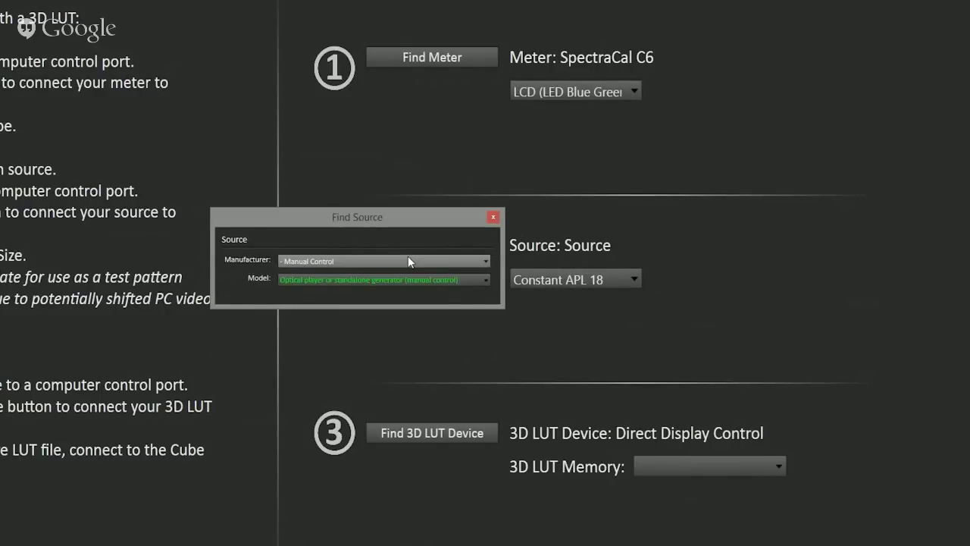
click(409, 261)
click(357, 384)
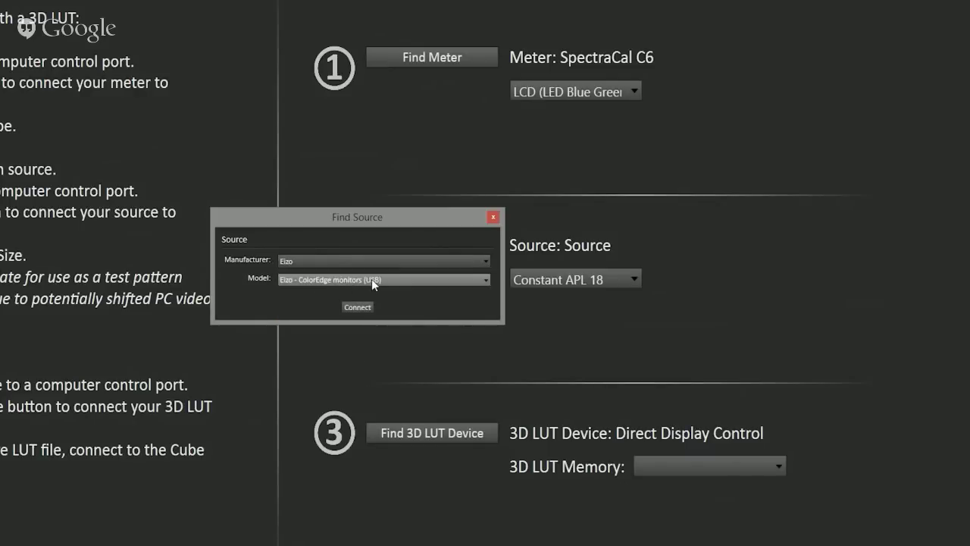
click(357, 306)
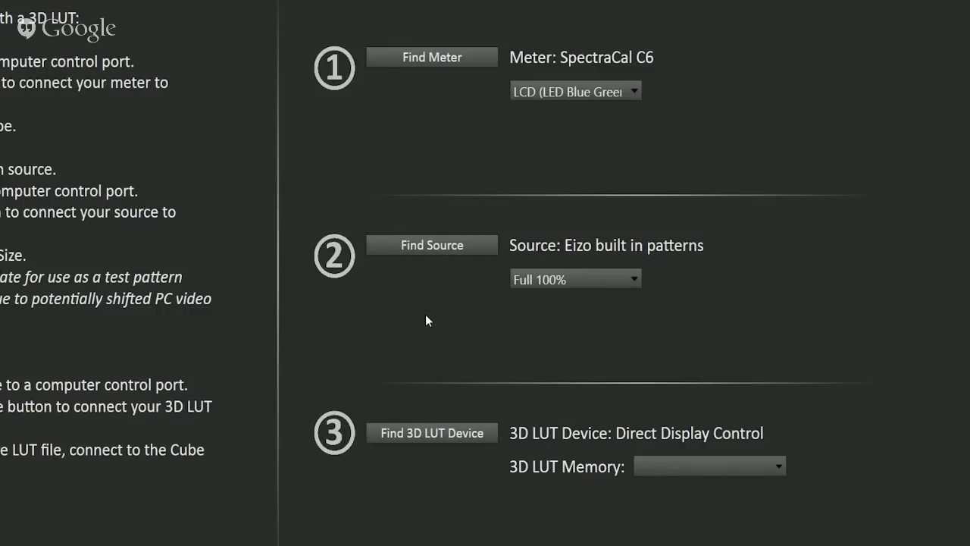
Step: Connect the Eizo - ColorEdge monitors 3D LUT (USB) model as the 3D LUT device
click(430, 432)
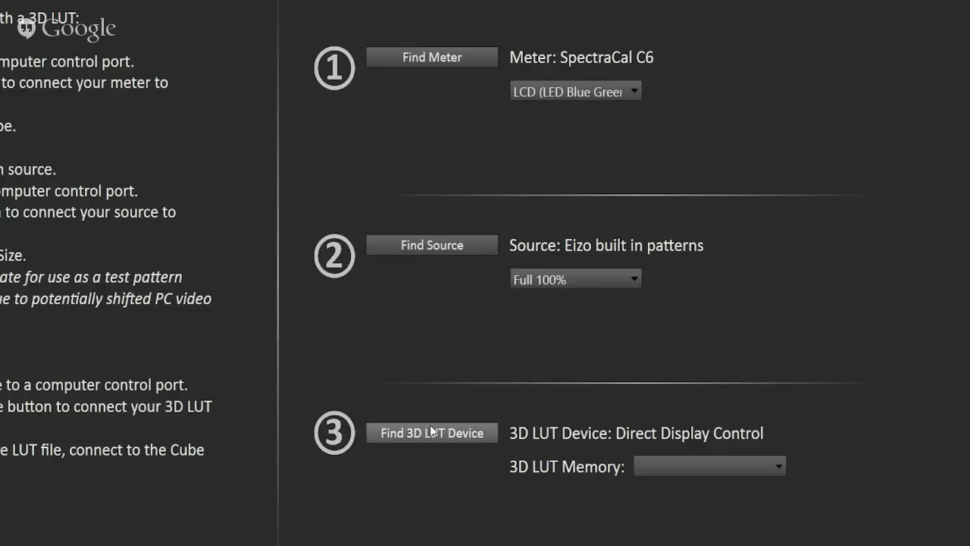
click(408, 231)
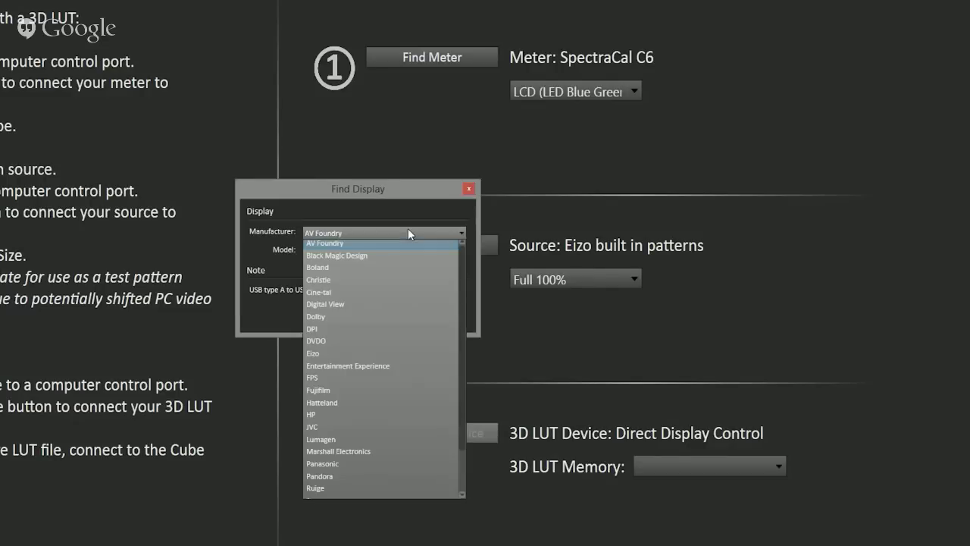
click(360, 356)
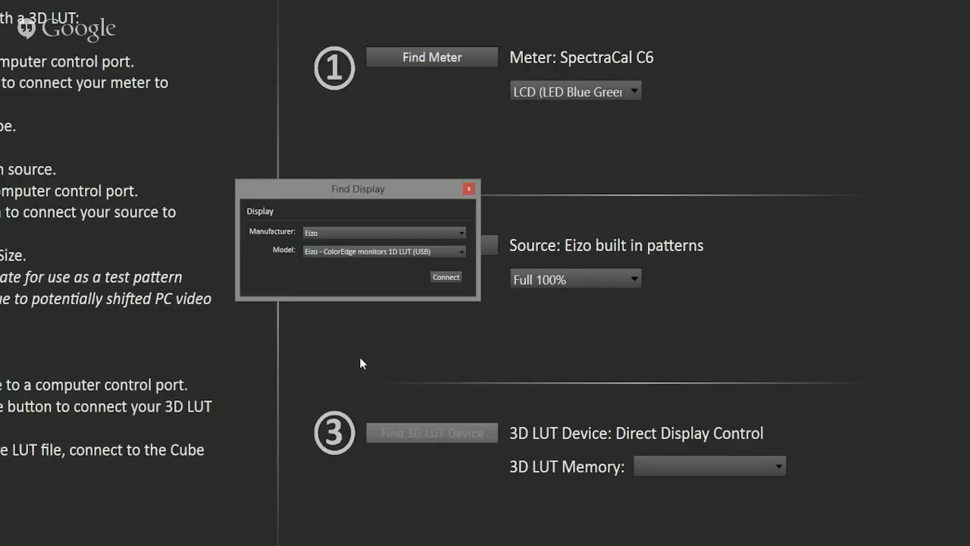
click(367, 251)
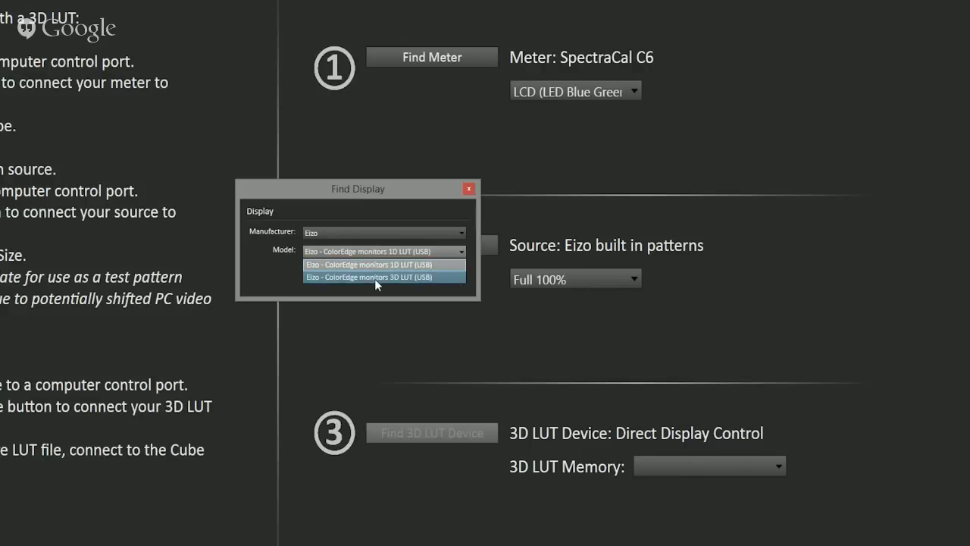
click(376, 277)
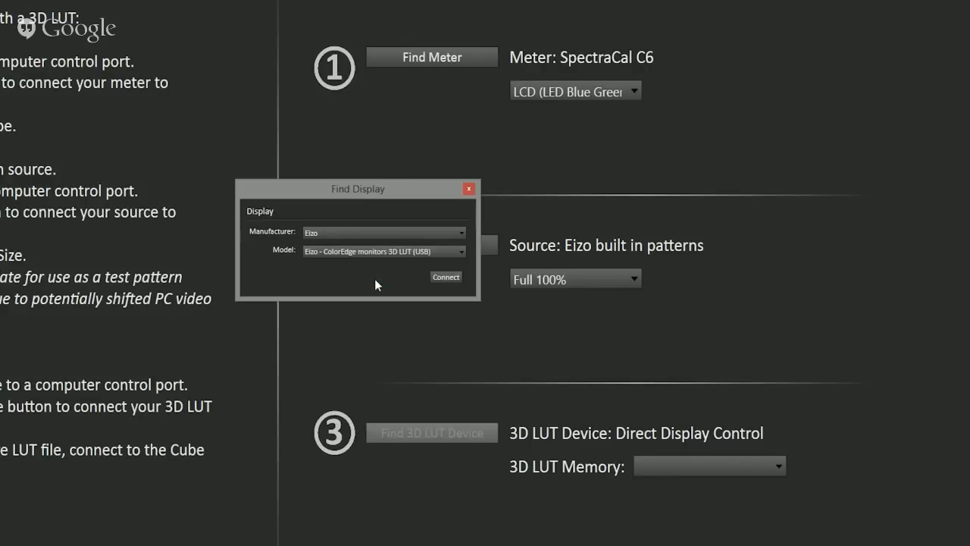
click(445, 277)
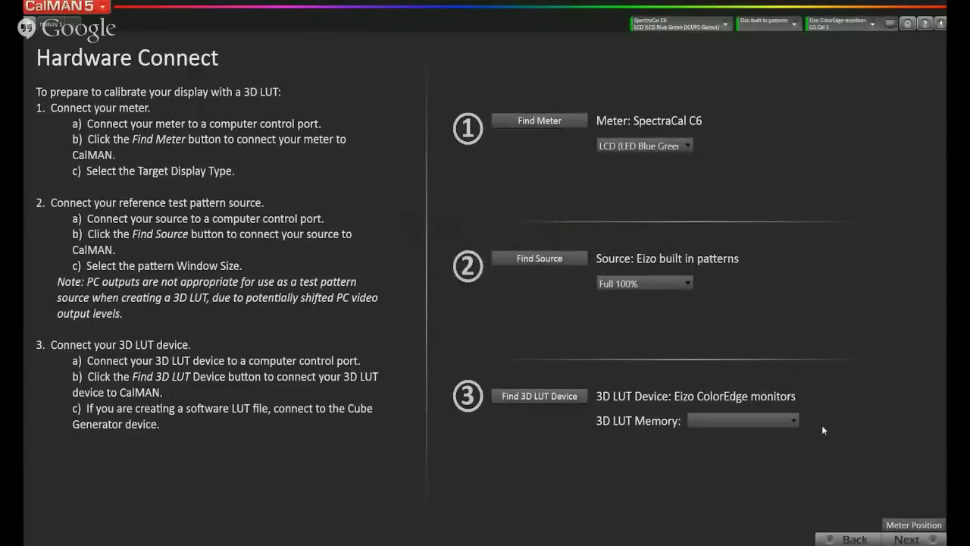
Step: In the session options, set input signal levels to PC (0-255) and both the luminance response and color gamut targets to sRGB
click(902, 539)
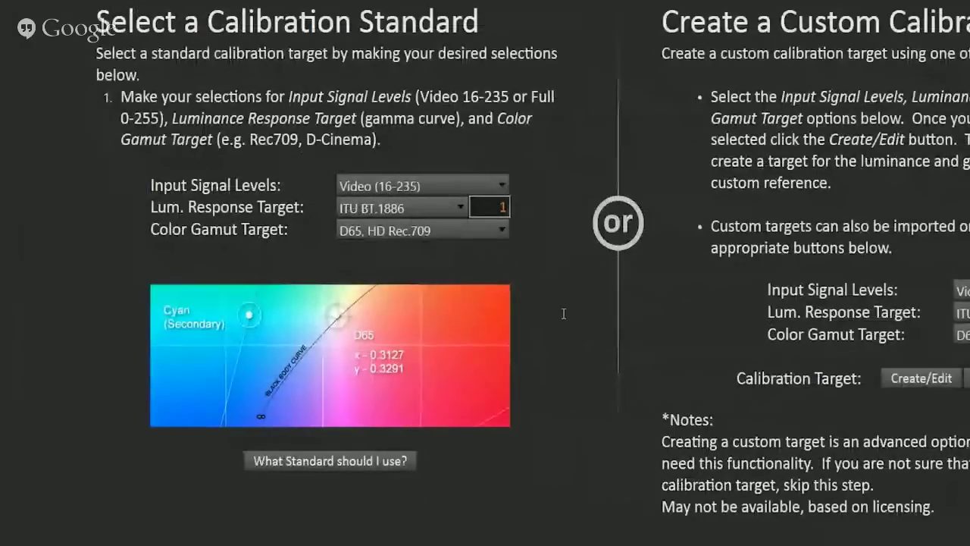
click(431, 183)
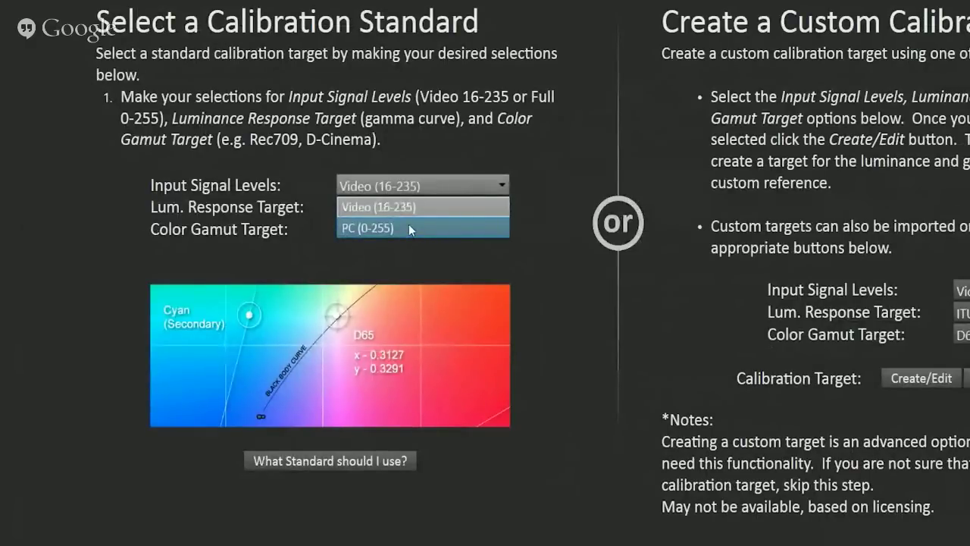
click(408, 227)
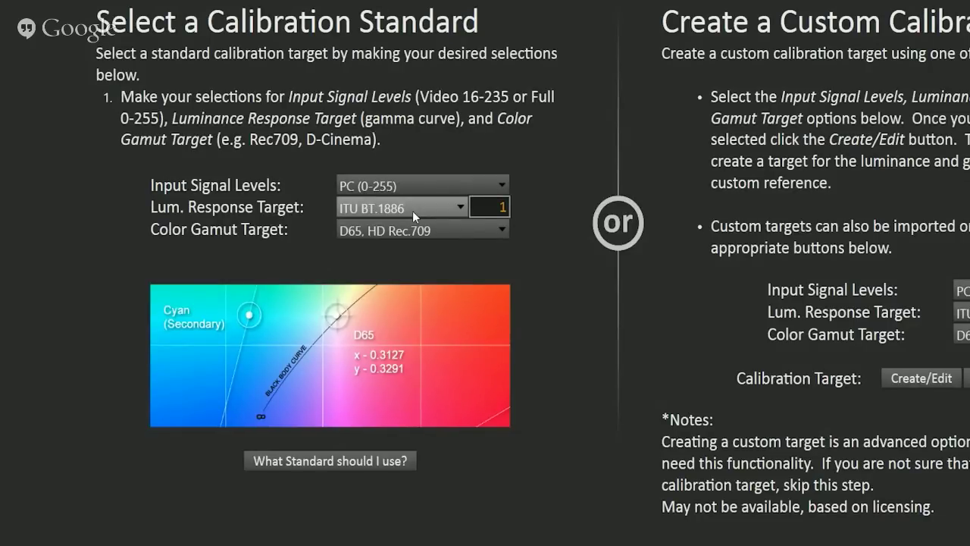
click(412, 211)
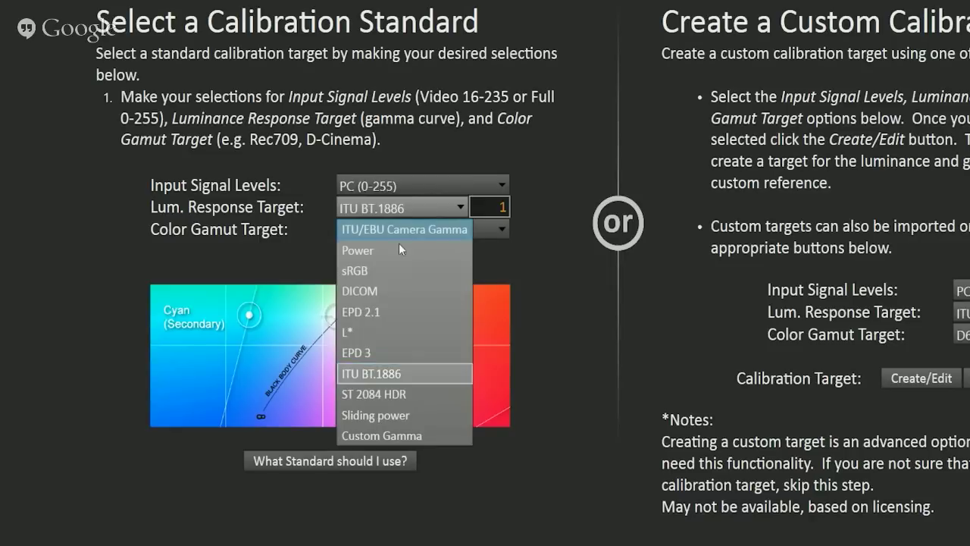
click(383, 271)
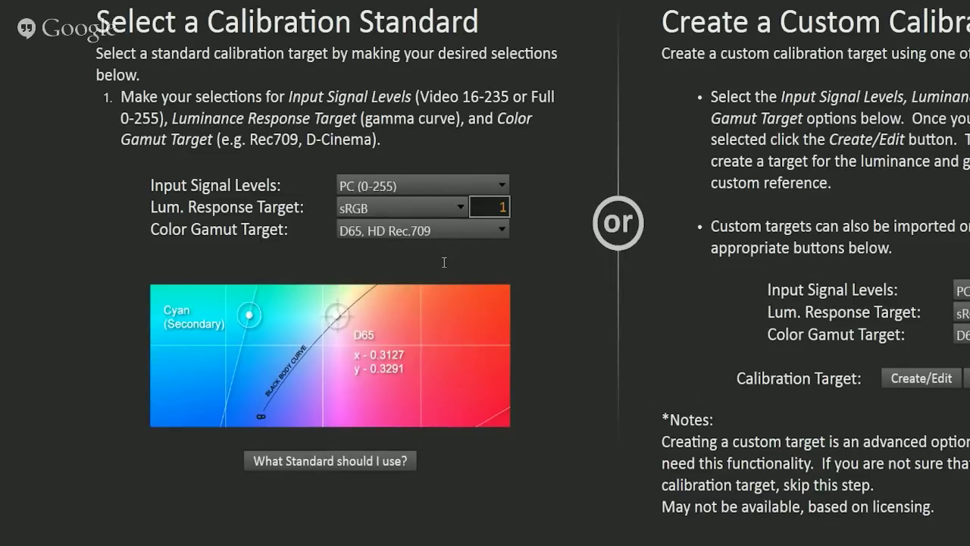
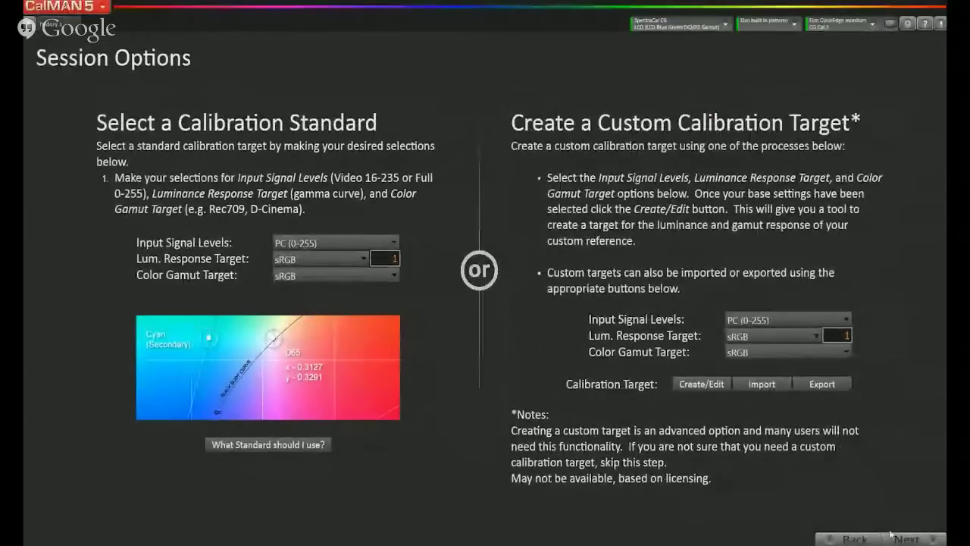
Step: Measure the full gamma and ColorChecker pre-test series and proceed to the display performance analysis
click(907, 540)
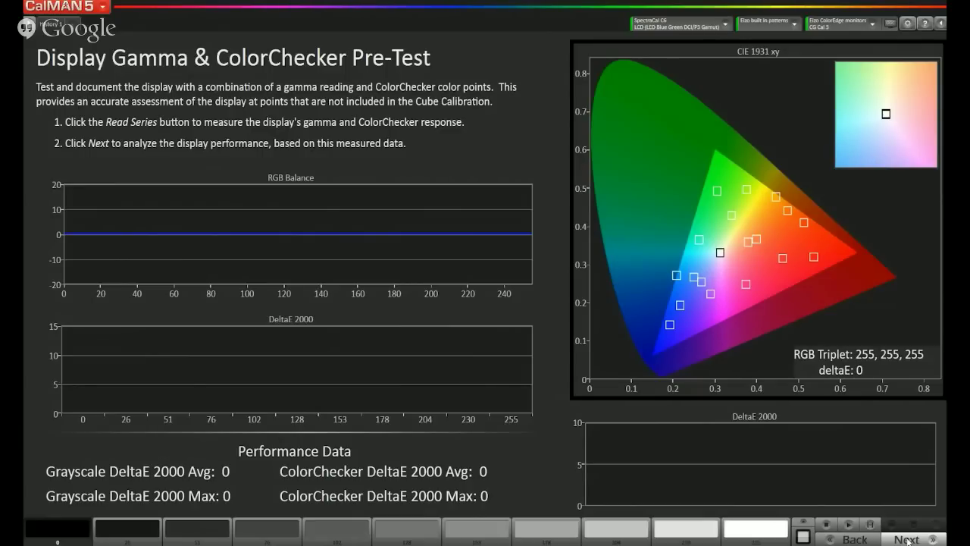
click(871, 526)
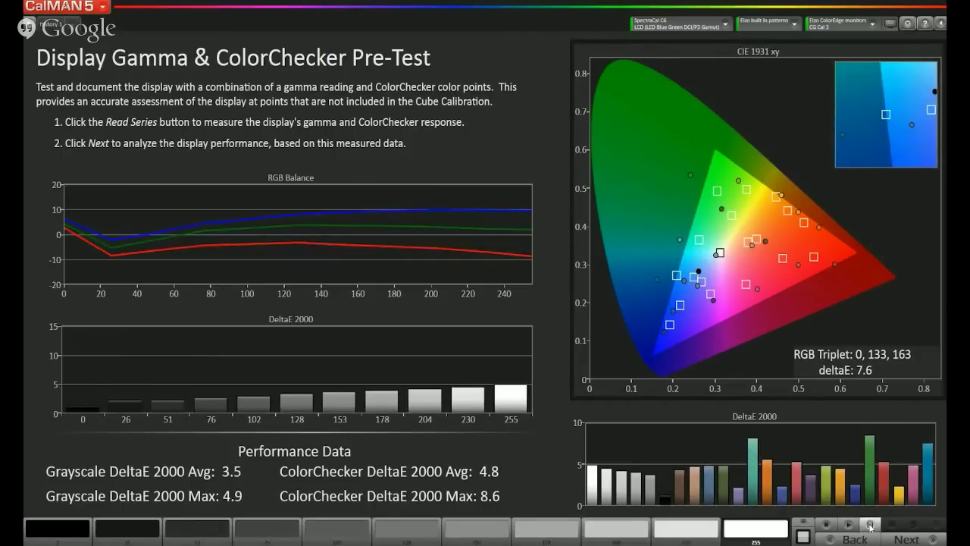
click(907, 539)
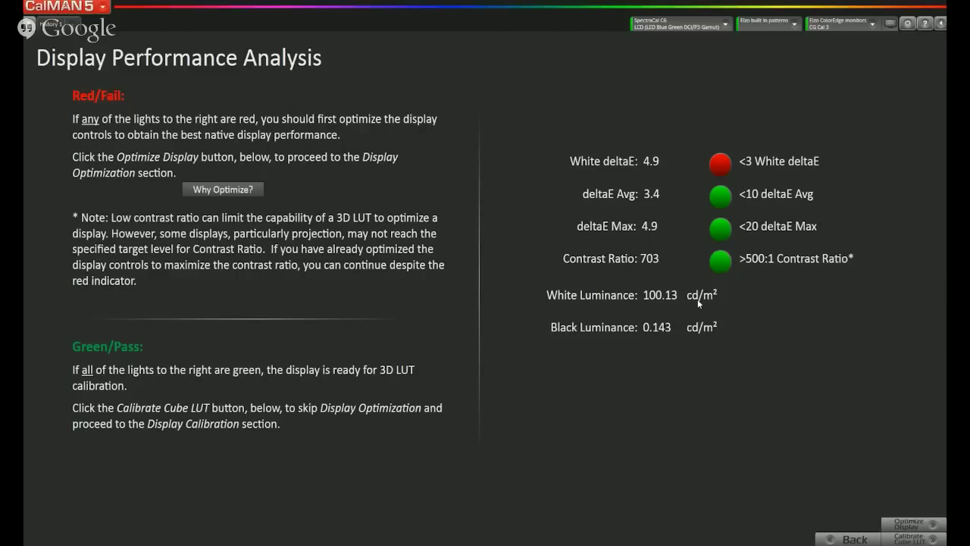
Step: Skip display optimization and the 1D ramp LUT, and run the 3D cube AutoCal with the Lightning LUT calibration type
click(908, 538)
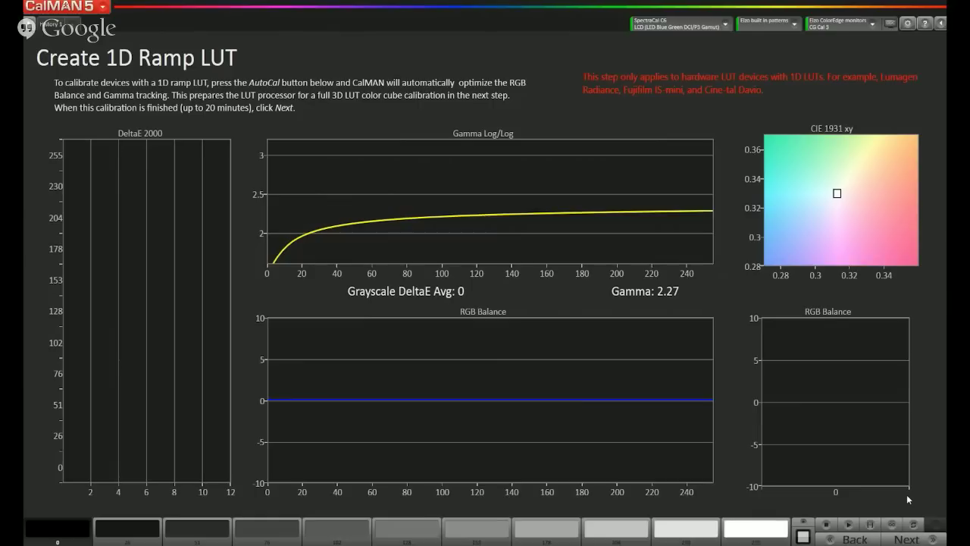
click(908, 539)
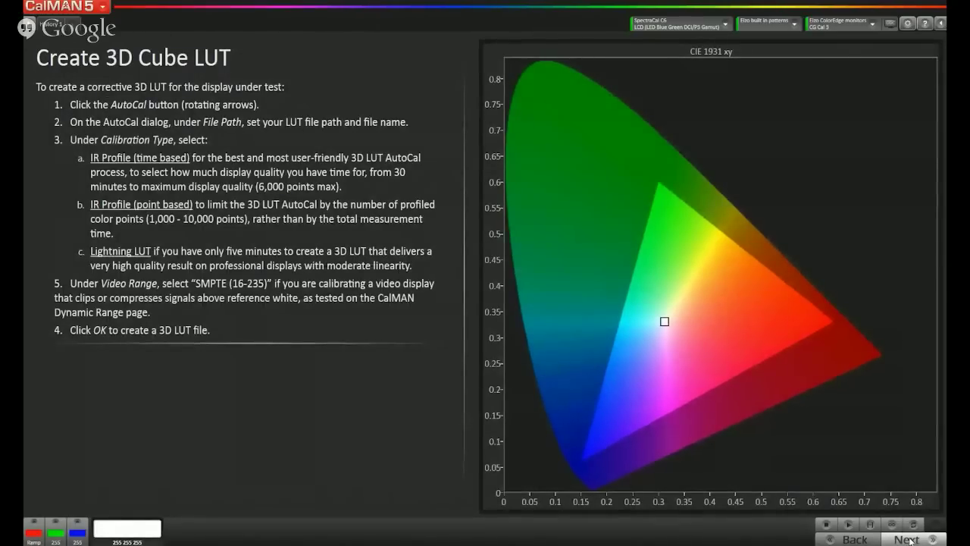
click(915, 524)
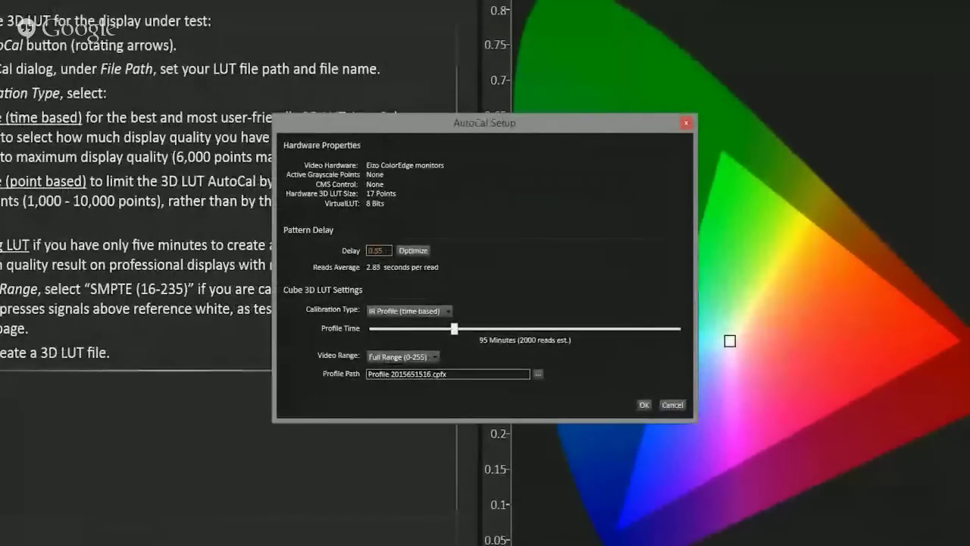
click(445, 314)
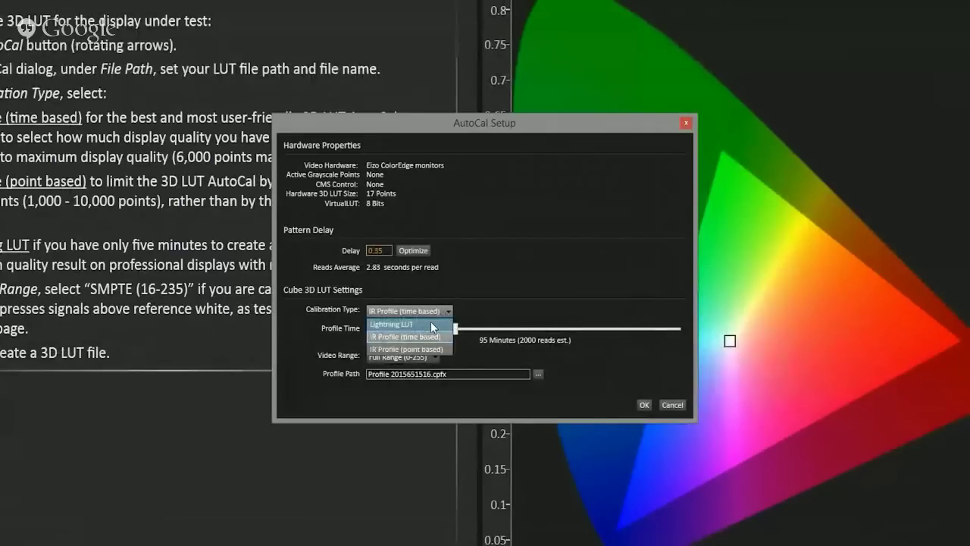
click(431, 322)
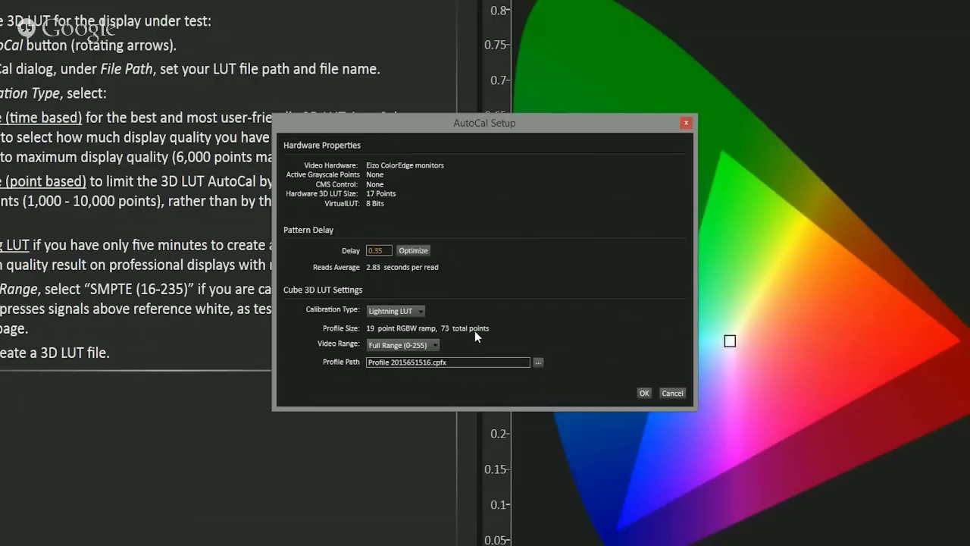
click(643, 392)
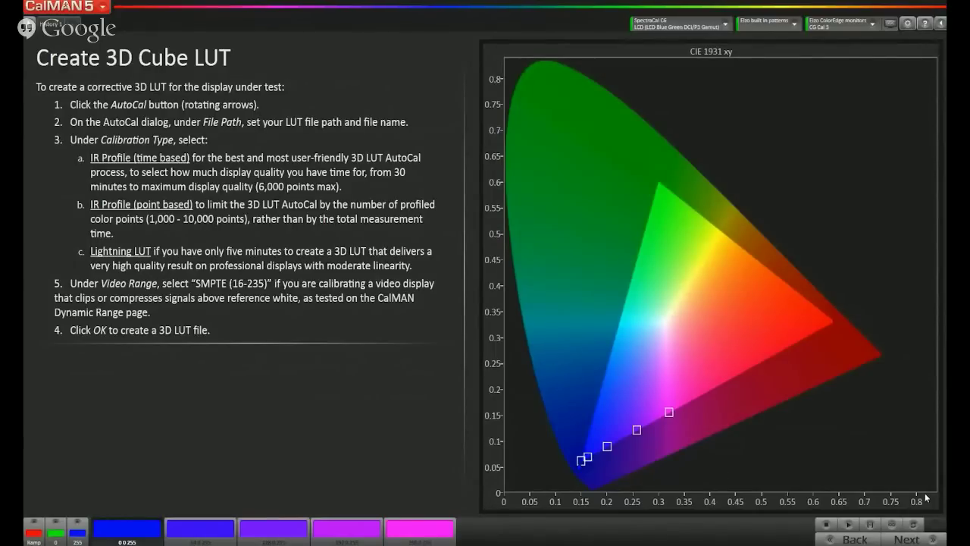
Step: Measure the full gamma and ColorChecker validation series for the calibrated display
click(909, 539)
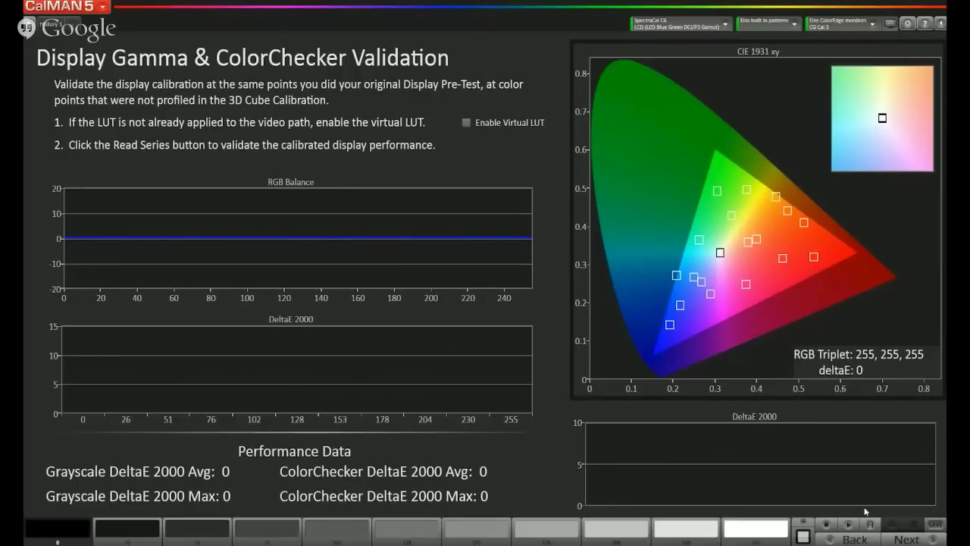
click(870, 525)
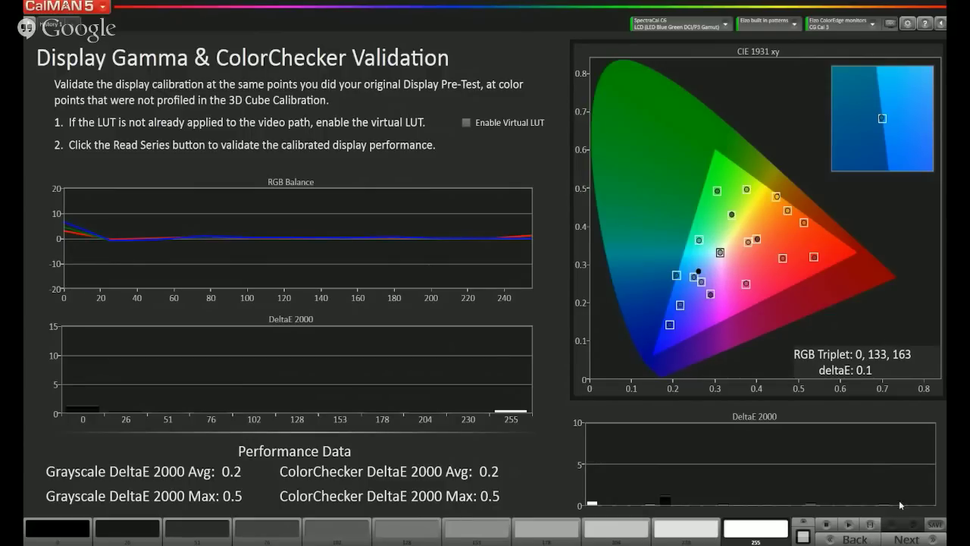
mouse_move(884, 504)
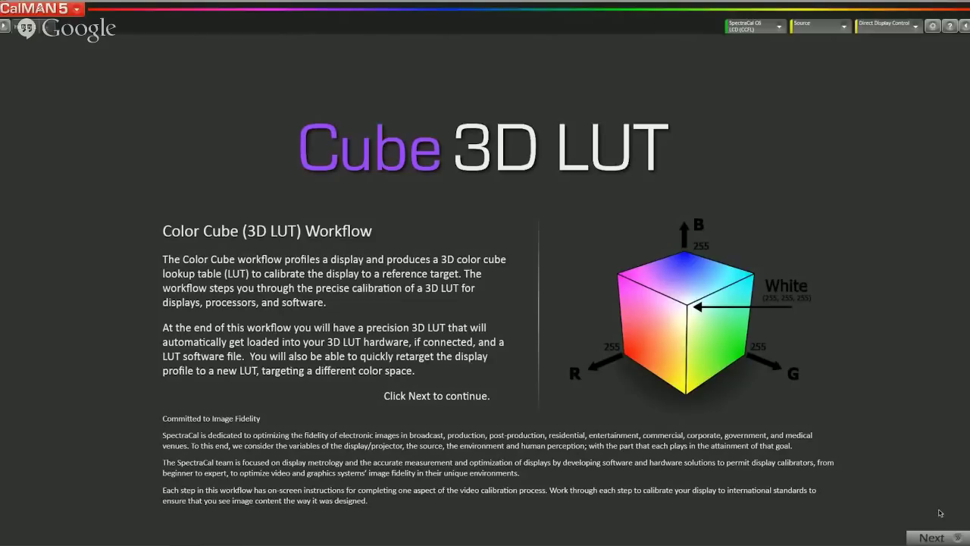
Step: In the new Cube 3D LUT session, go to hardware connection and set the meter's target display type to LCD (LED RGB)
click(934, 537)
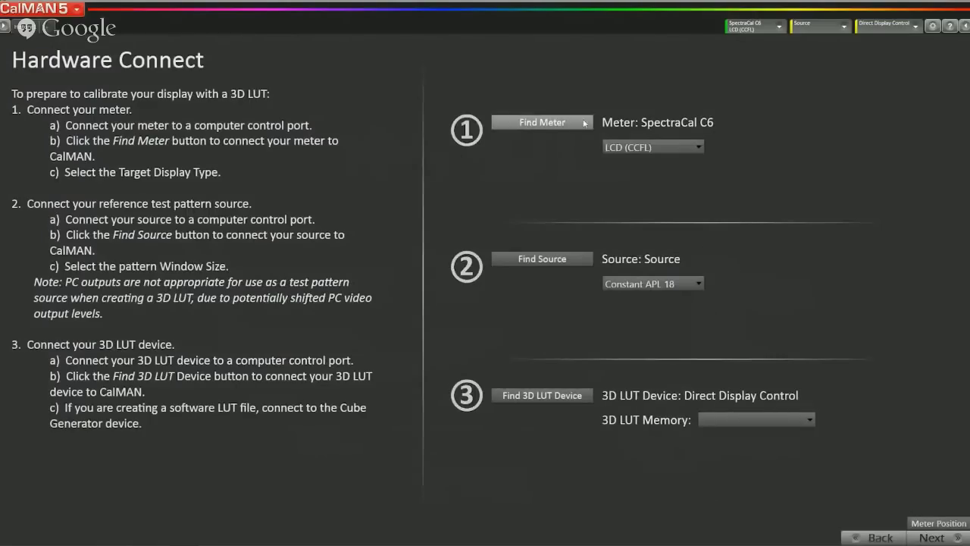
click(637, 147)
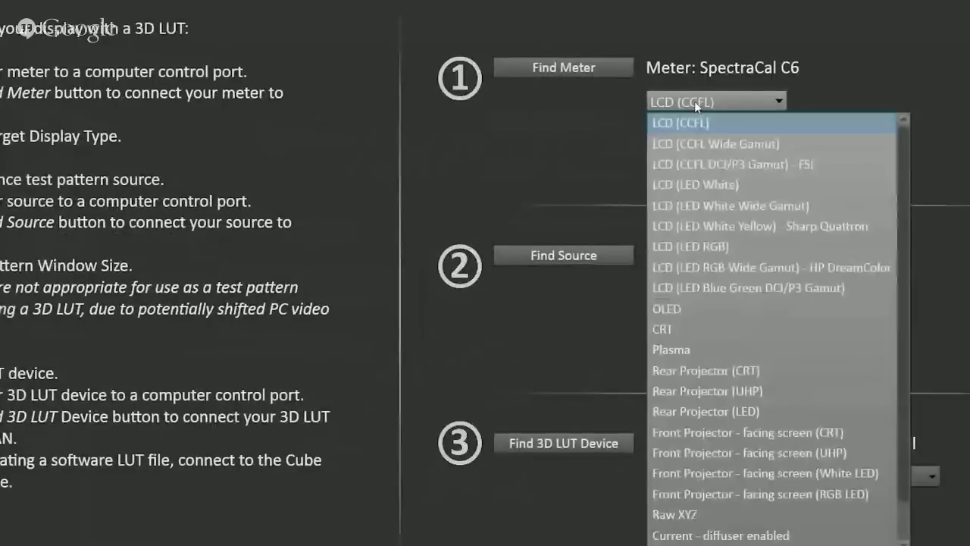
click(699, 247)
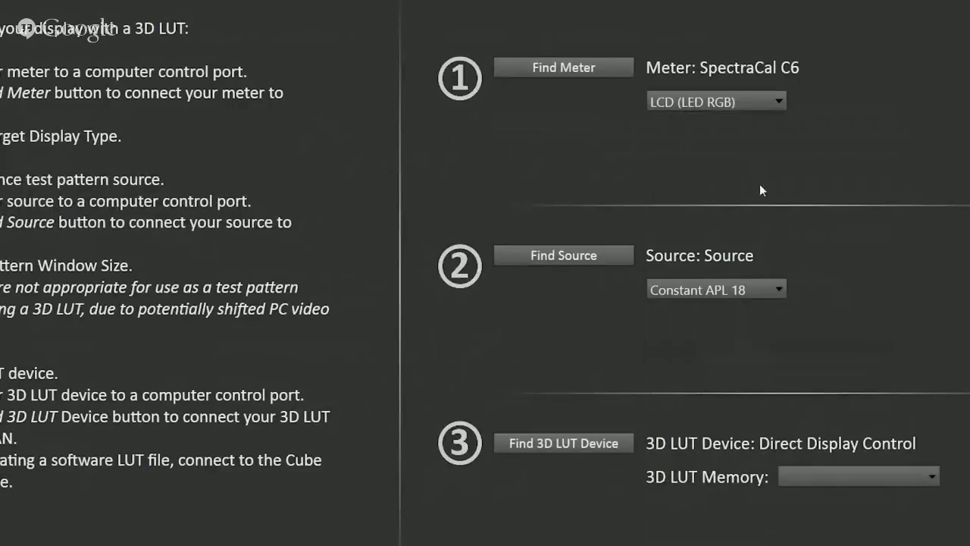
click(567, 255)
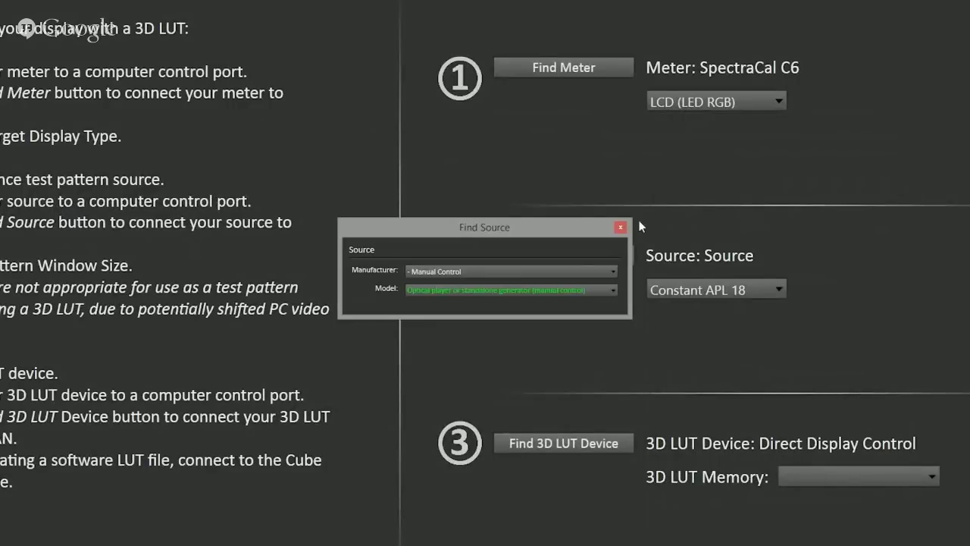
click(573, 269)
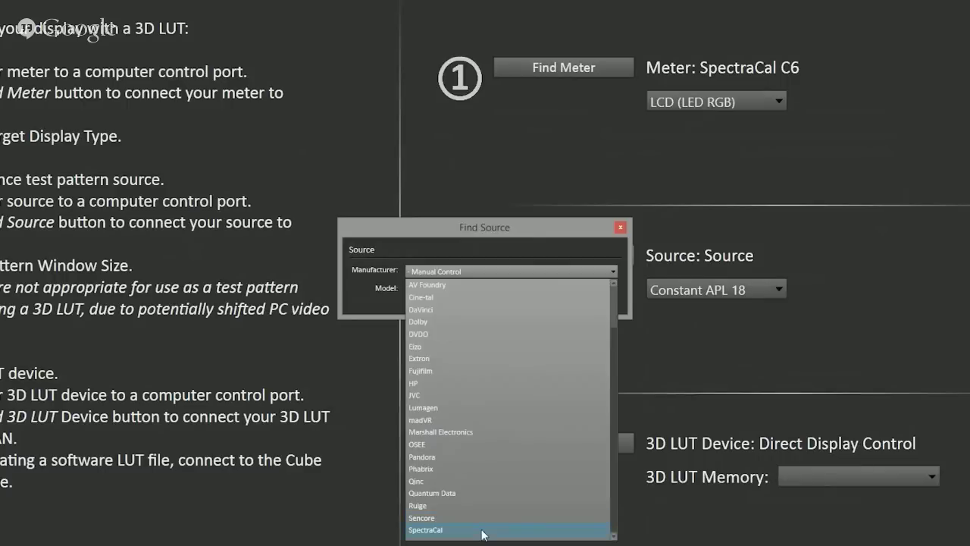
click(486, 530)
click(490, 289)
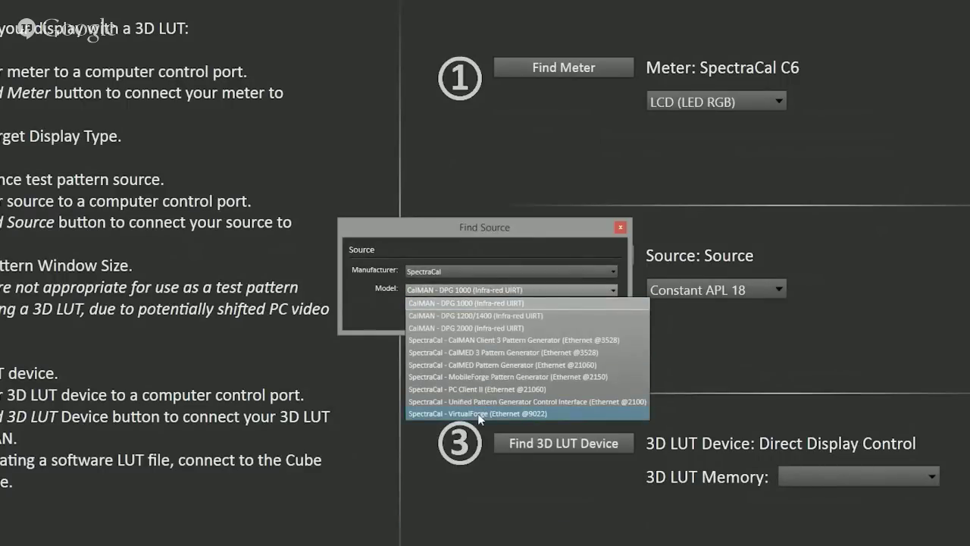
click(477, 413)
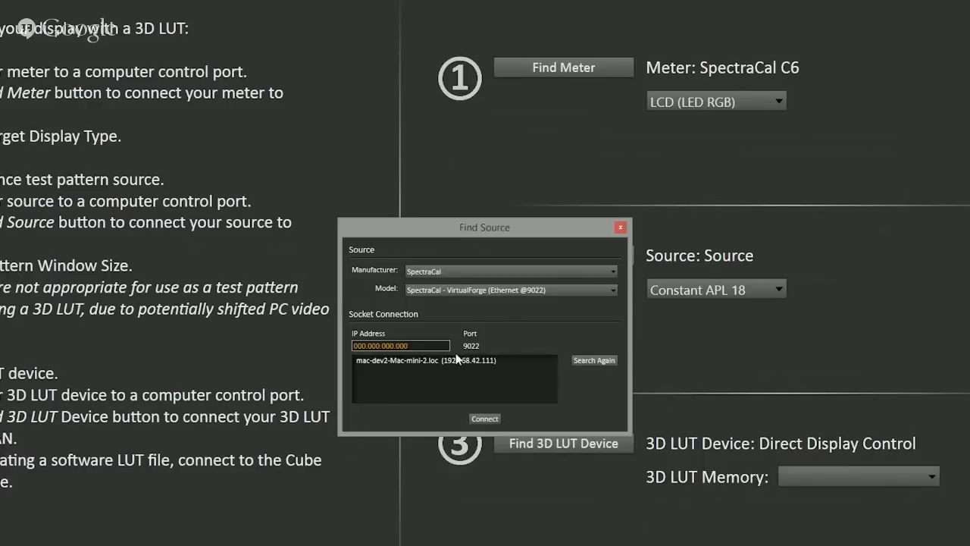
click(450, 359)
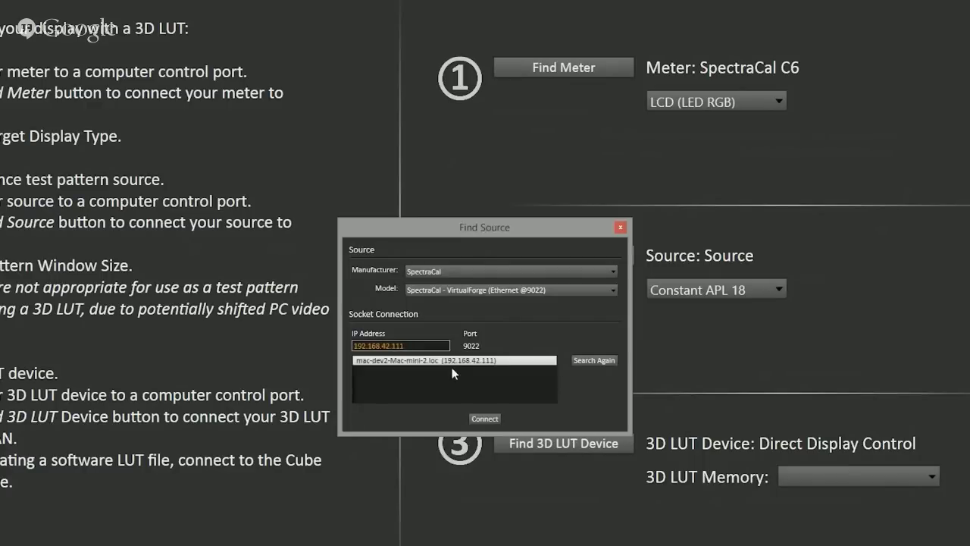
click(485, 418)
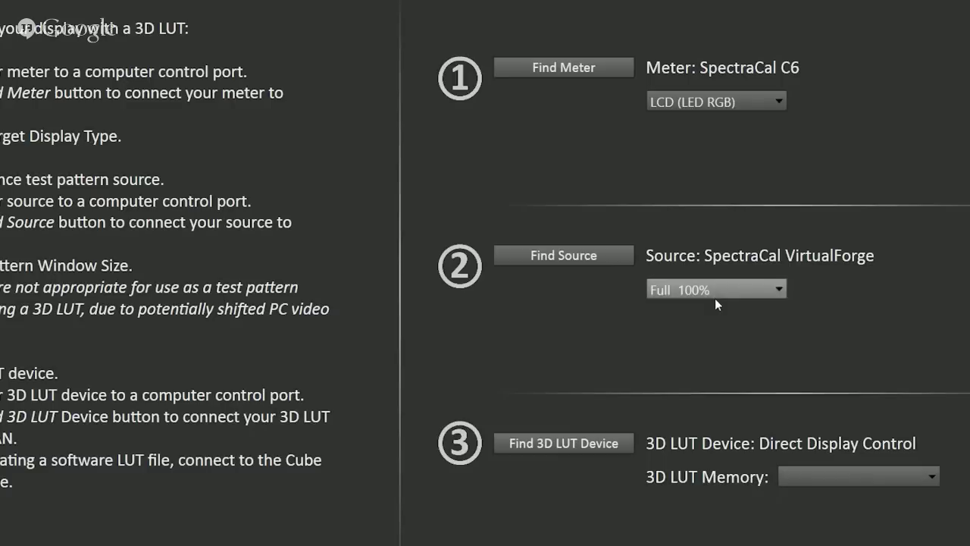
Step: Connect the TVLogic XVM / LEM Series (RS-232) on com4 as the 3D LUT device and open its 3D LUT memory choices
click(566, 445)
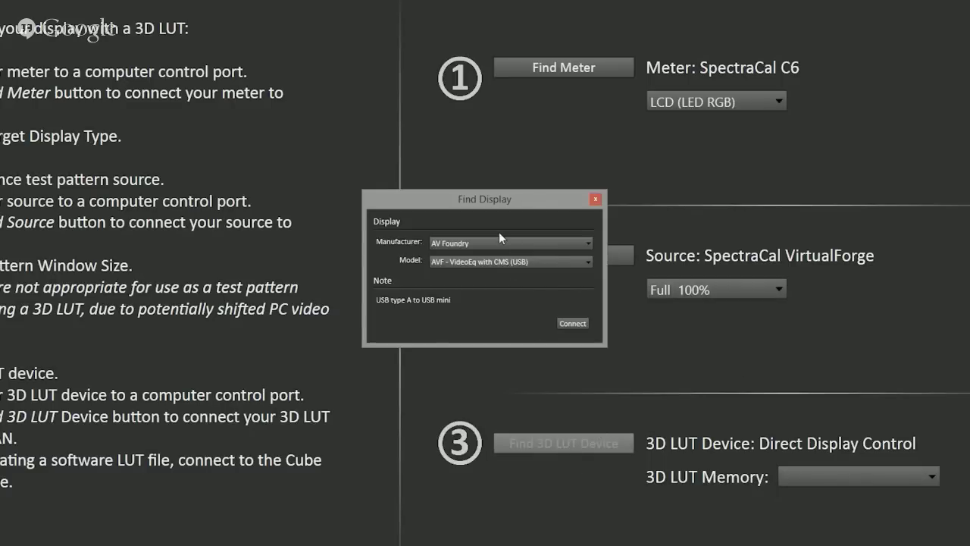
click(497, 241)
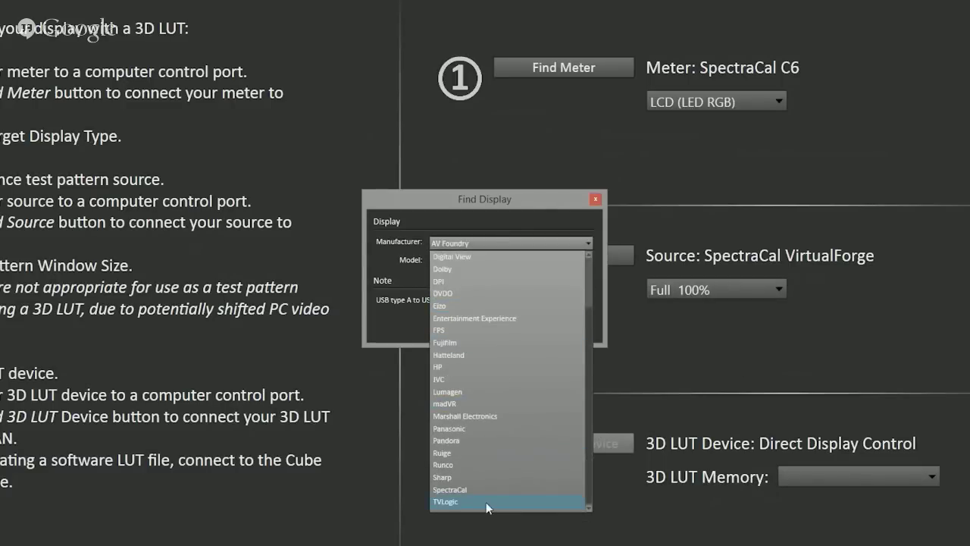
click(486, 502)
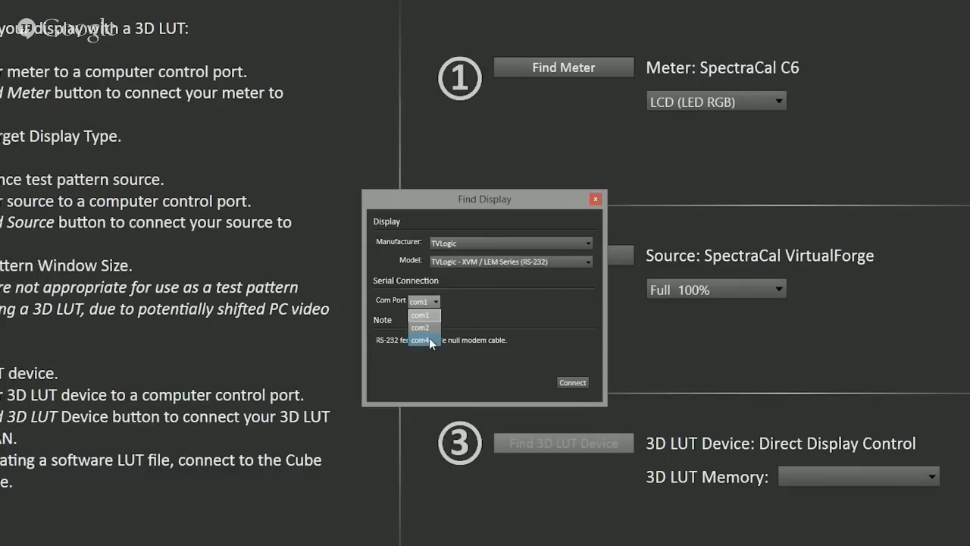
click(429, 337)
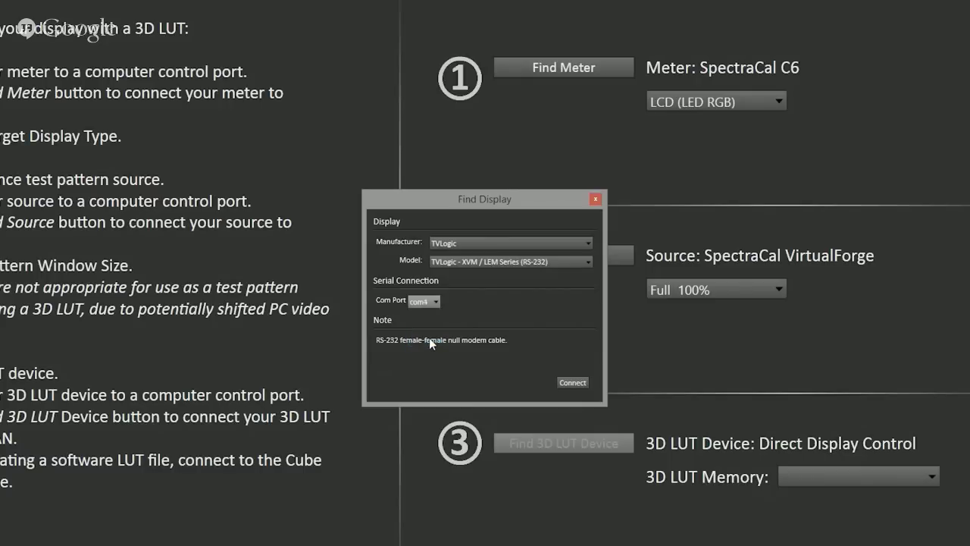
click(574, 383)
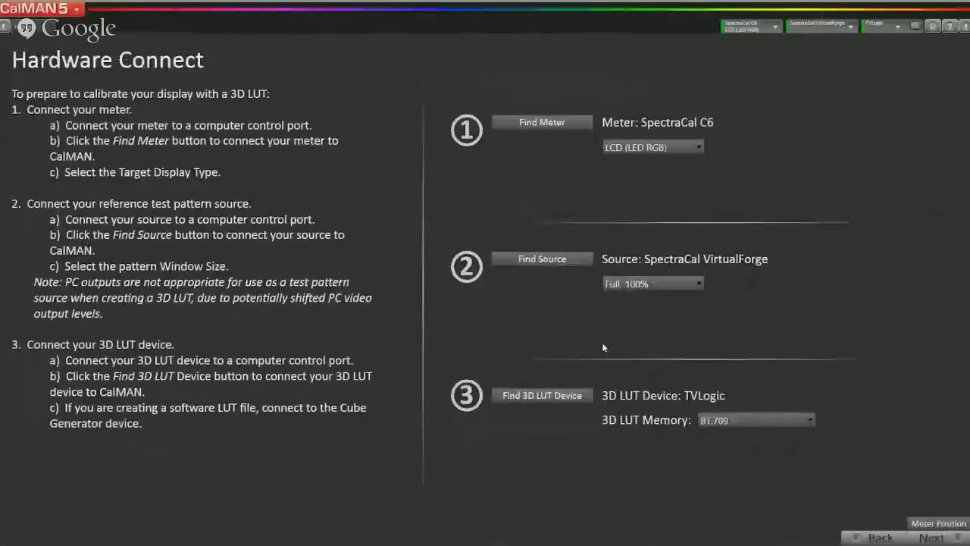
click(749, 419)
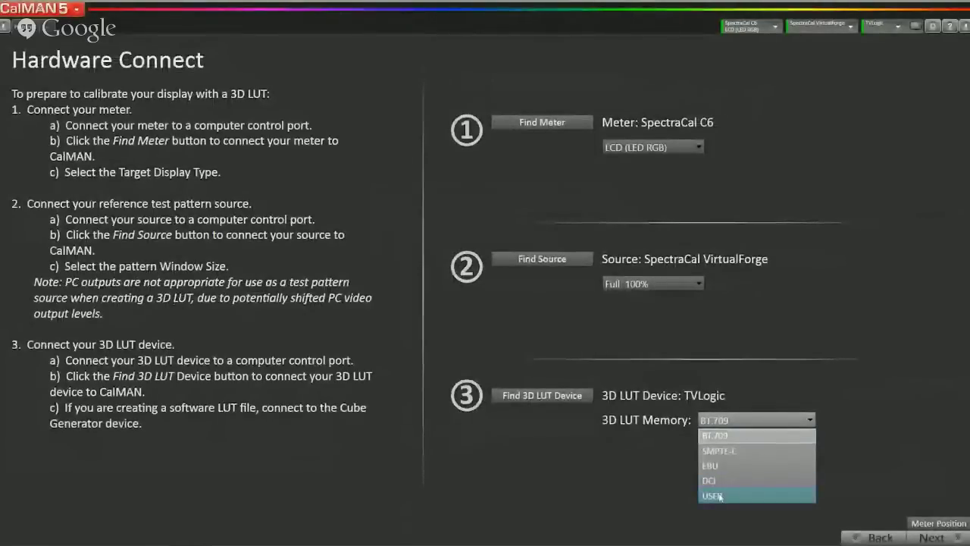
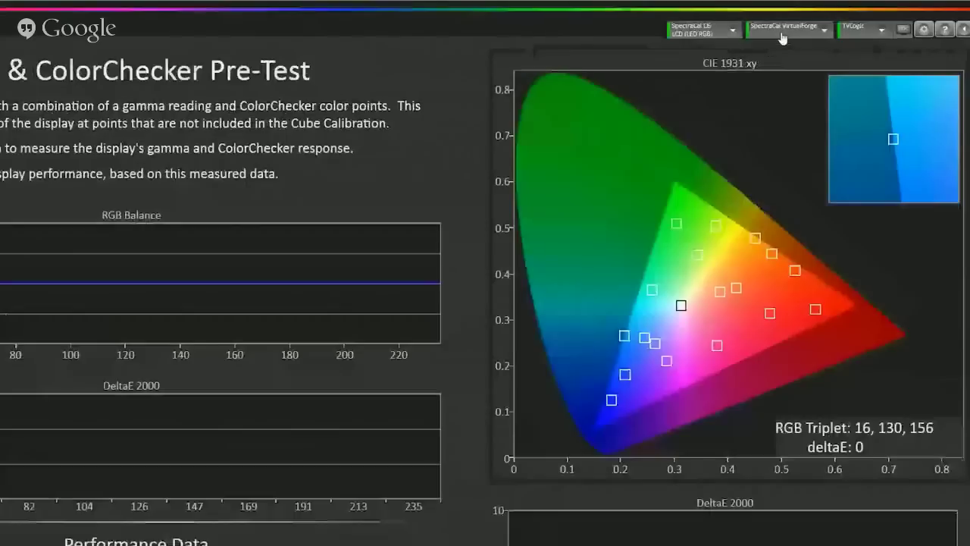
Step: Optimize the VirtualForge source's pattern delay and measure the full gamma and ColorChecker pre-test series
click(783, 34)
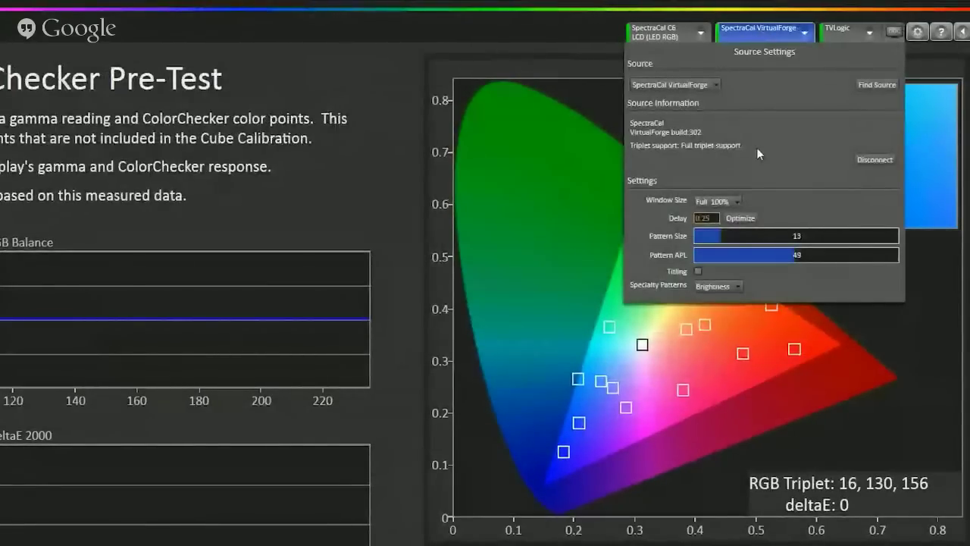
click(739, 219)
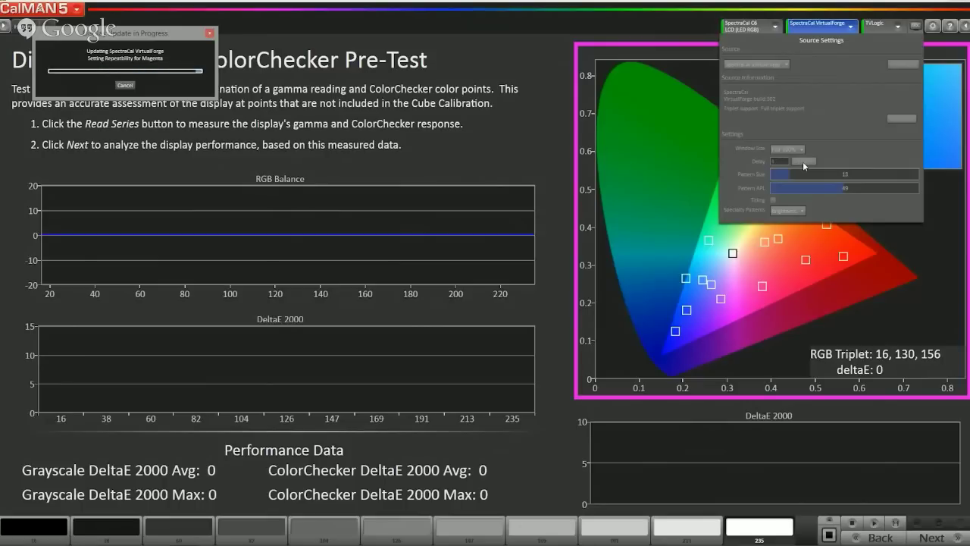
click(898, 524)
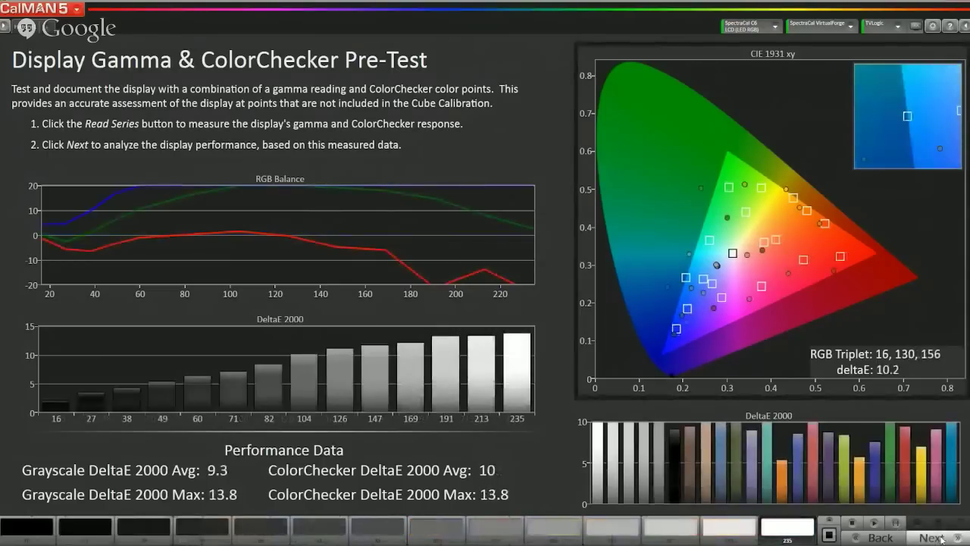
Step: Proceed past the display performance analysis to 3D cube LUT creation, skipping display optimization and the 1D ramp LUT
click(931, 537)
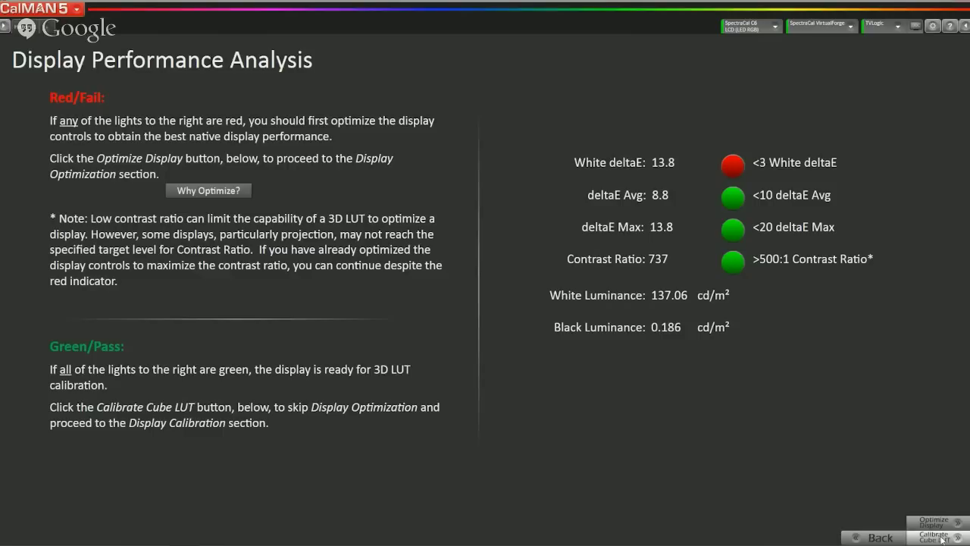
click(943, 537)
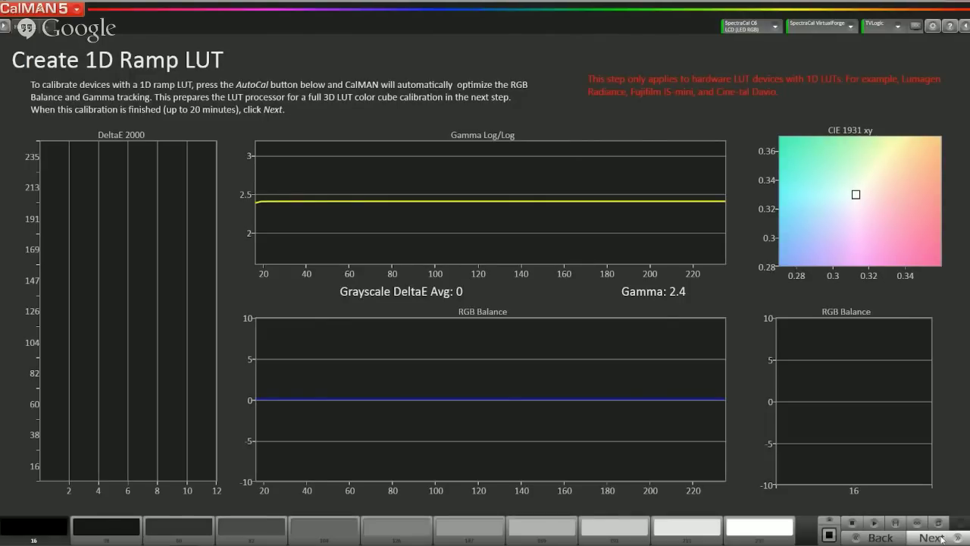
click(934, 537)
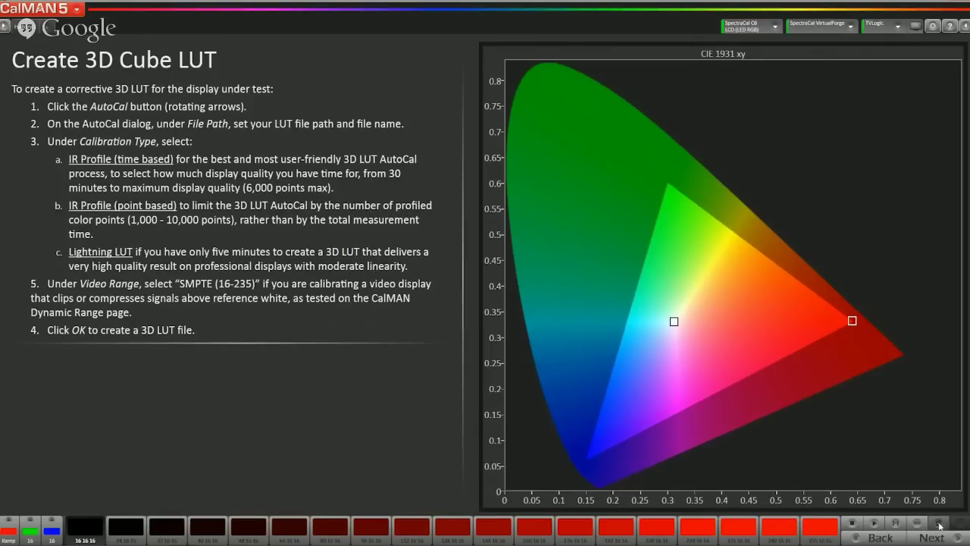
Step: Run the 3D cube AutoCal with the IR Profile (point based) calibration type at 2000 points, acknowledging the monitor power cycle and completion
click(939, 523)
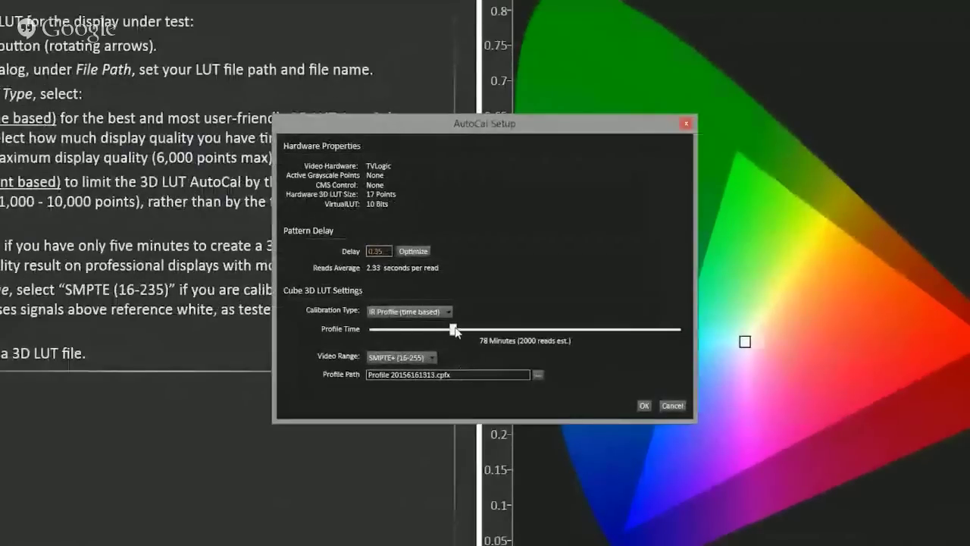
click(447, 311)
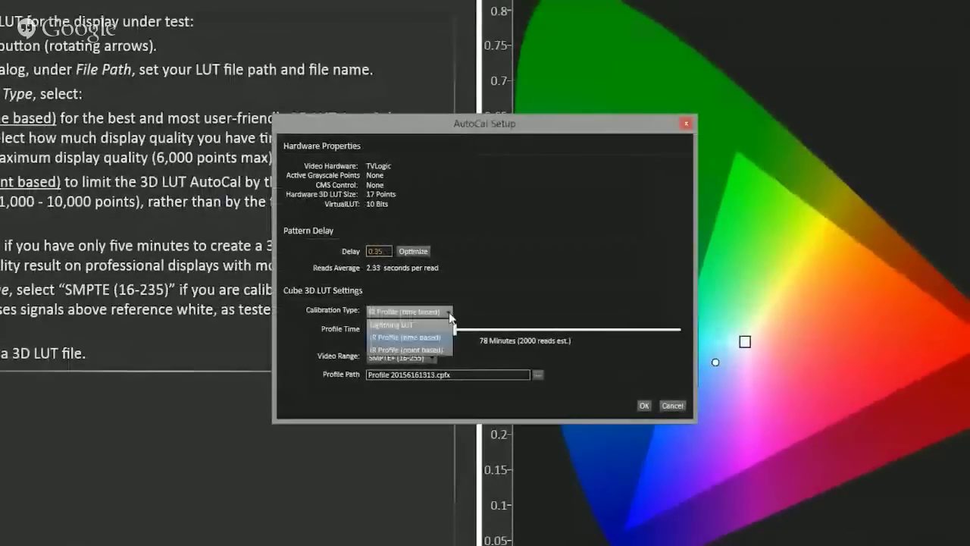
click(438, 350)
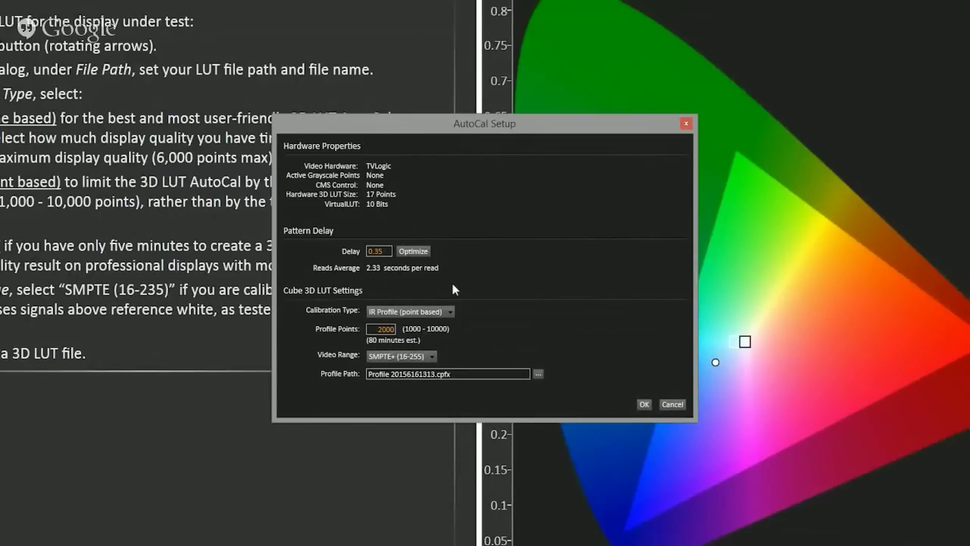
click(643, 406)
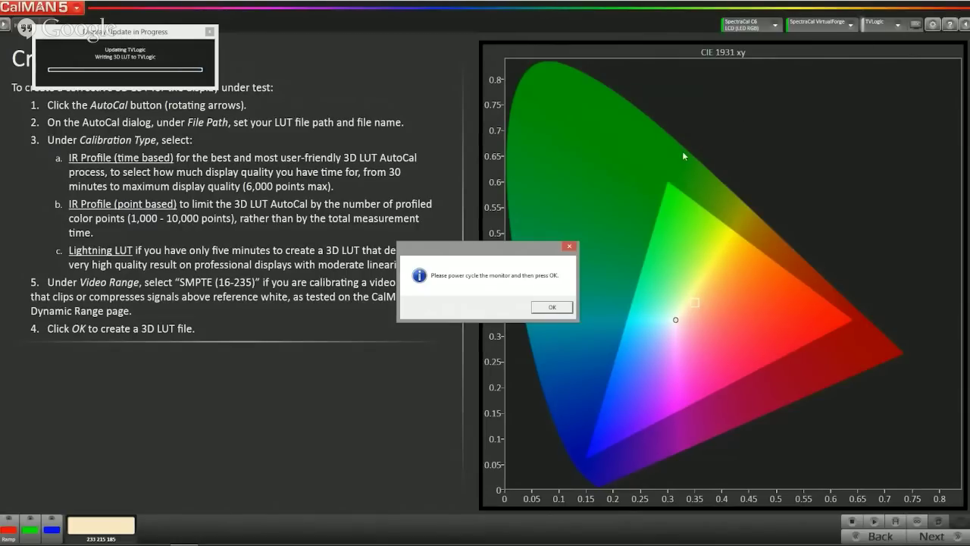
click(556, 307)
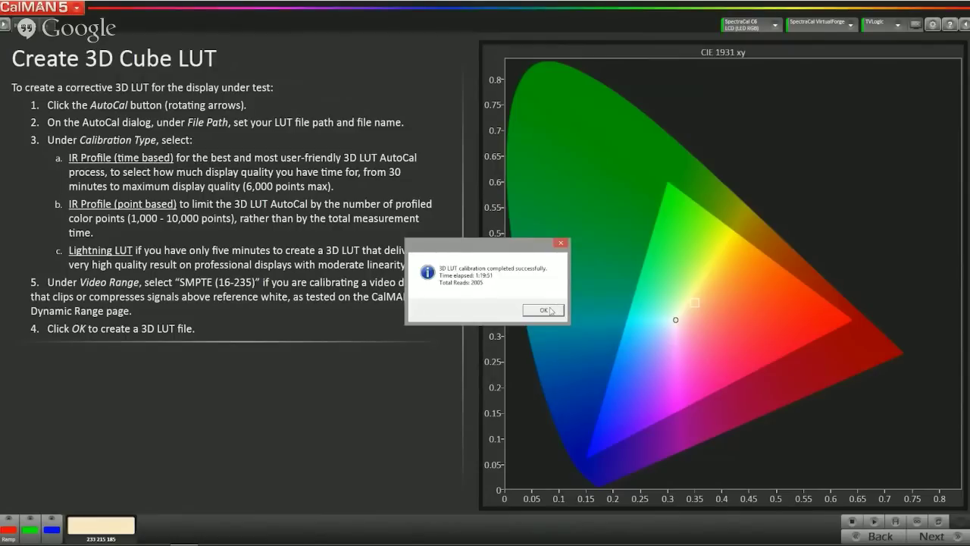
click(557, 309)
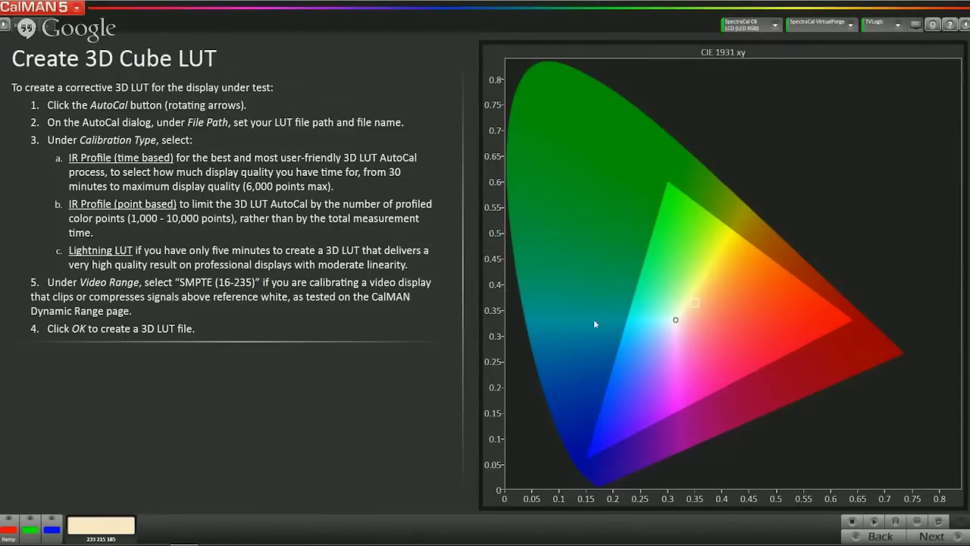
Step: Proceed to display validation and start measuring the full gamma and ColorChecker series for the TVLogic display
click(943, 539)
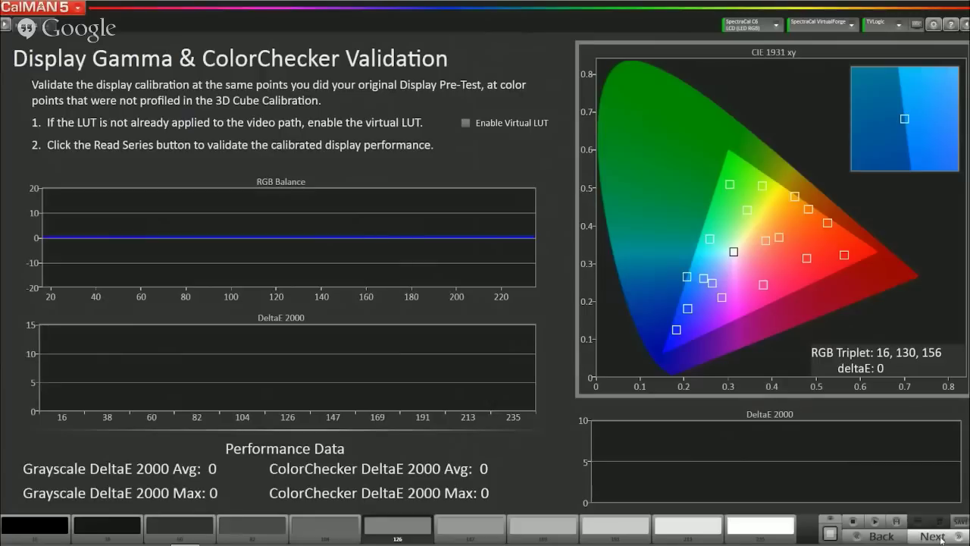
click(897, 522)
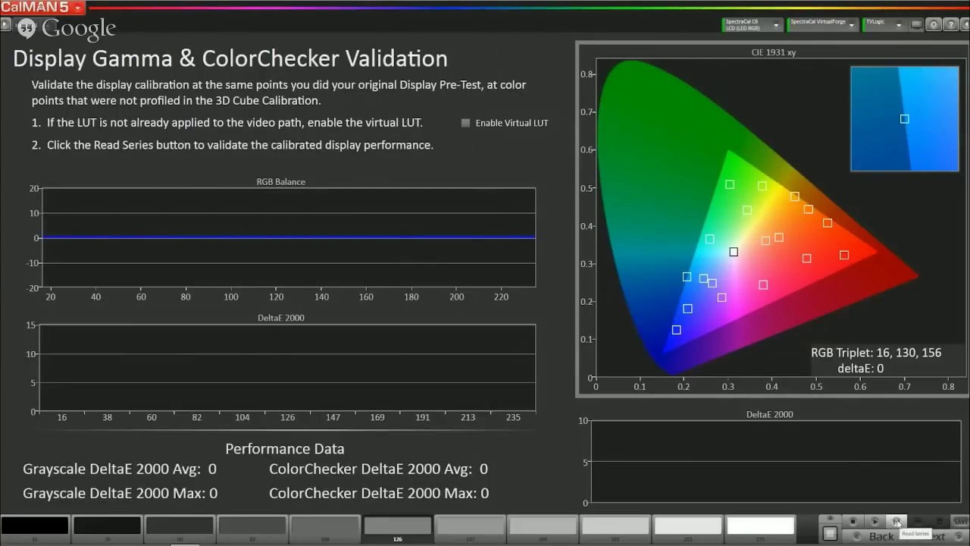
click(897, 522)
click(896, 521)
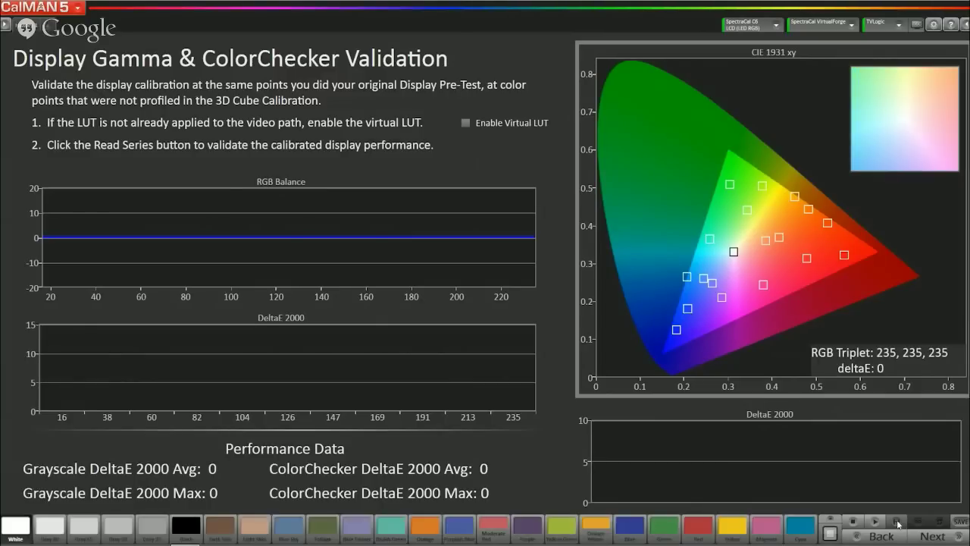